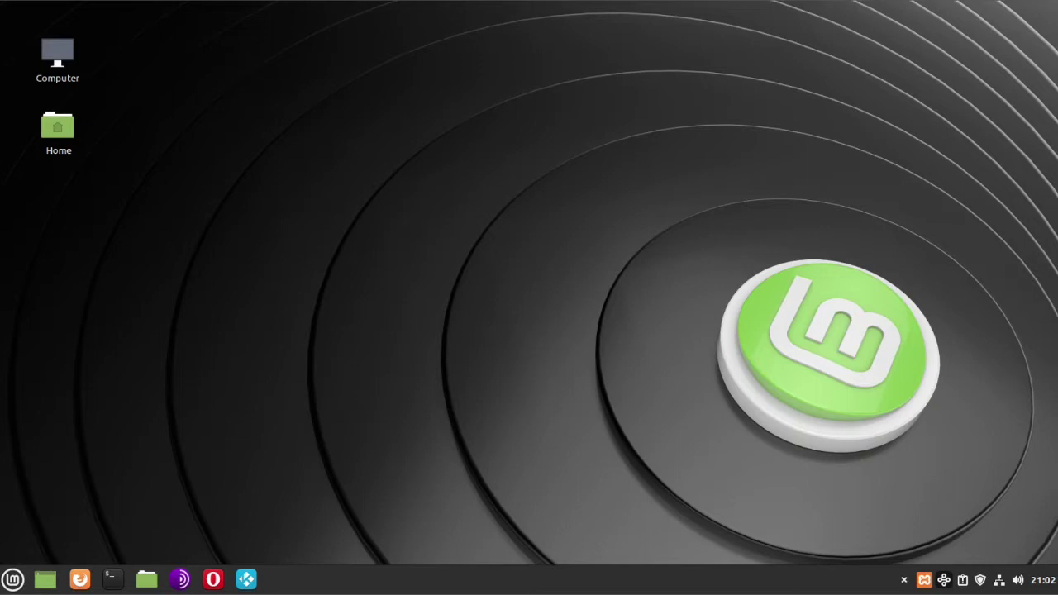
- Open a terminal and add the ppa:niko2040/e19 repository with add-apt-repository, entering the account password for sudo and confirming the addition
click(113, 579)
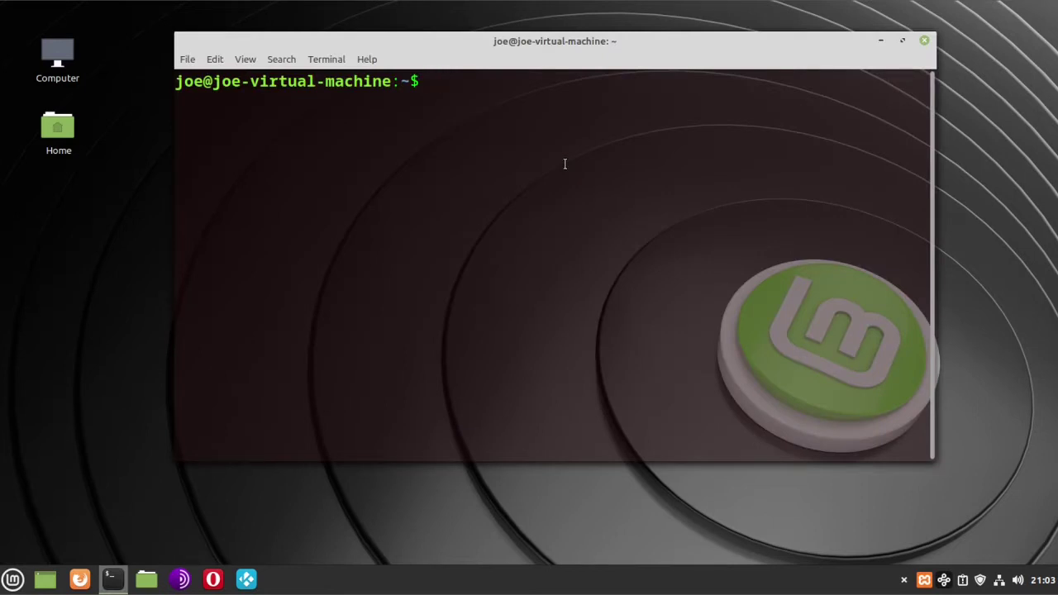
text(sudo add-apt)
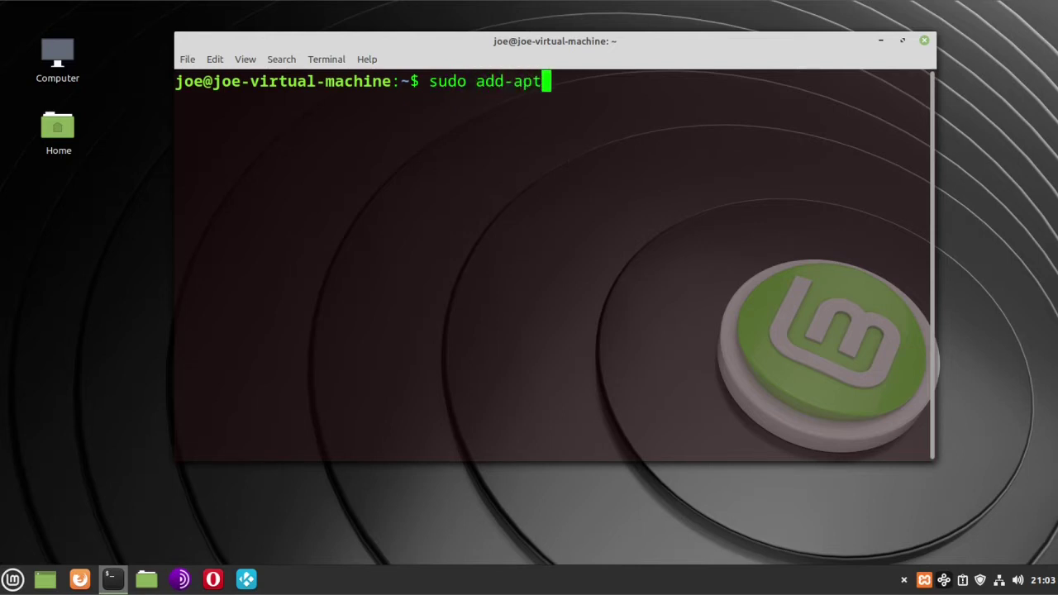
text(-repository)
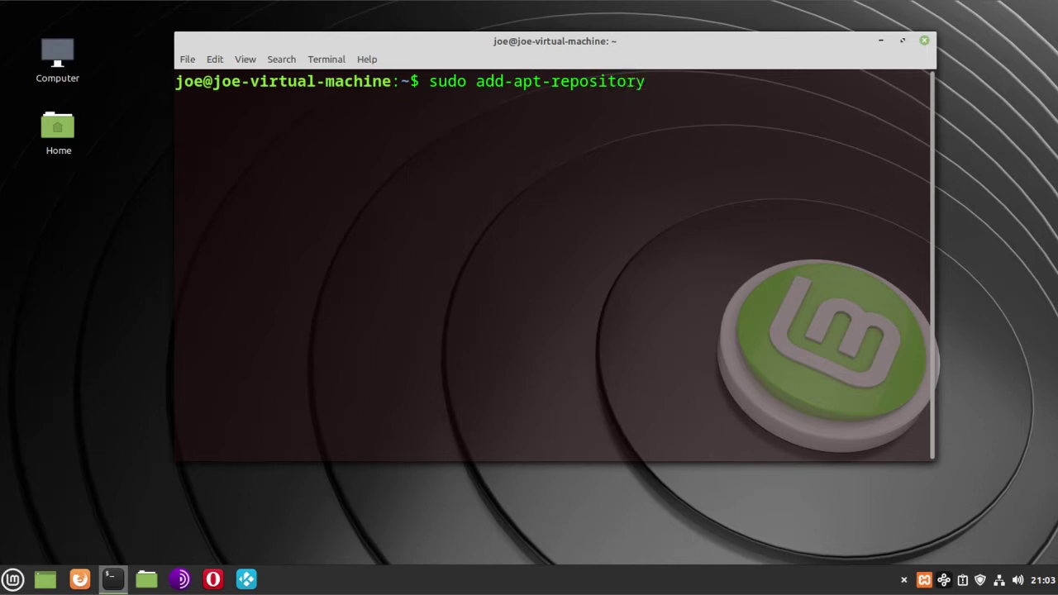
text( ppa:niko)
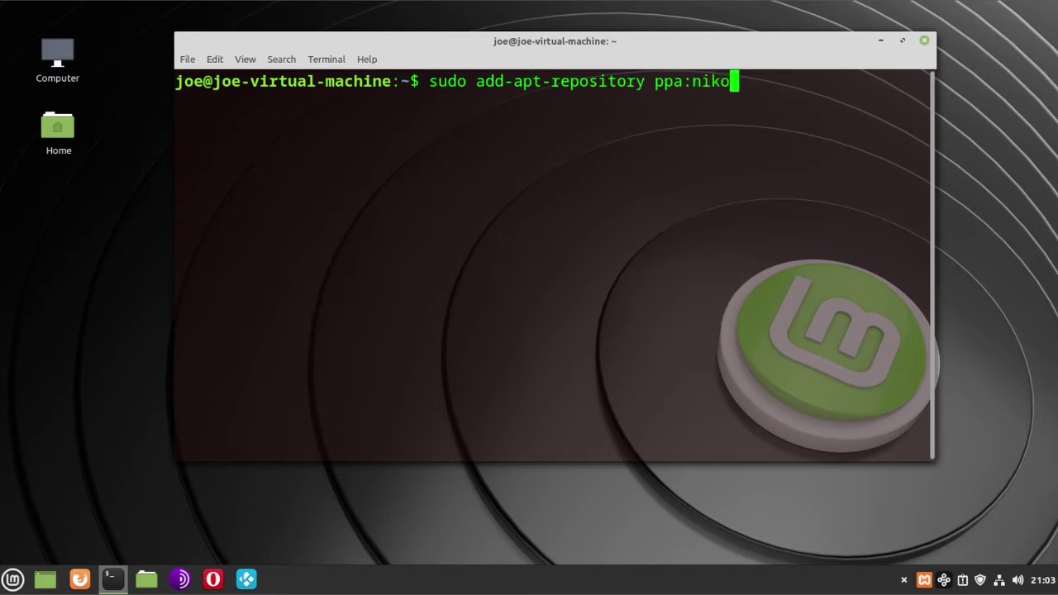
text(2040)
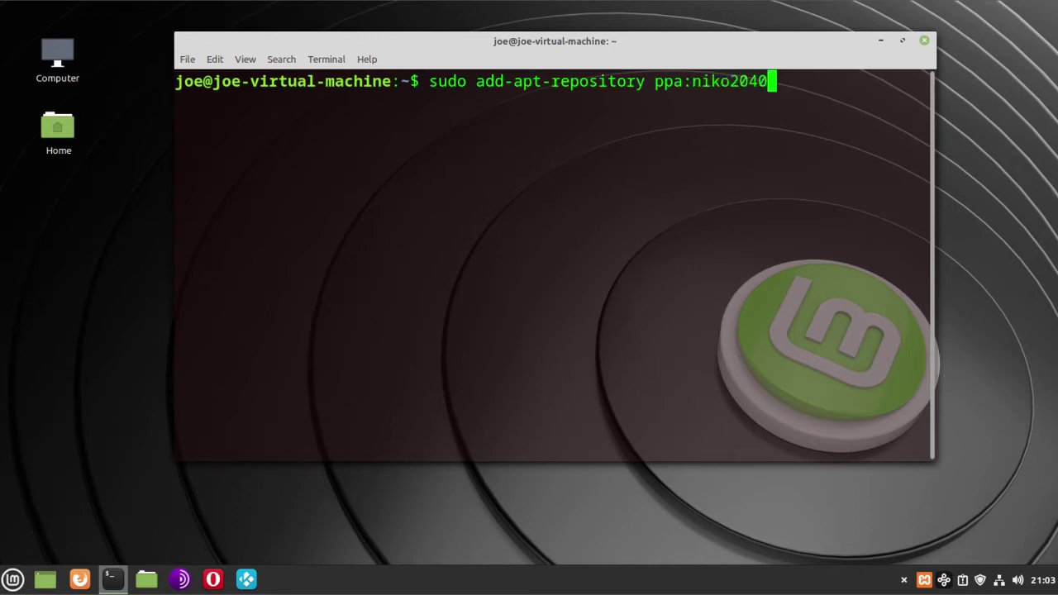
text(/e19)
key(Return)
text(*)
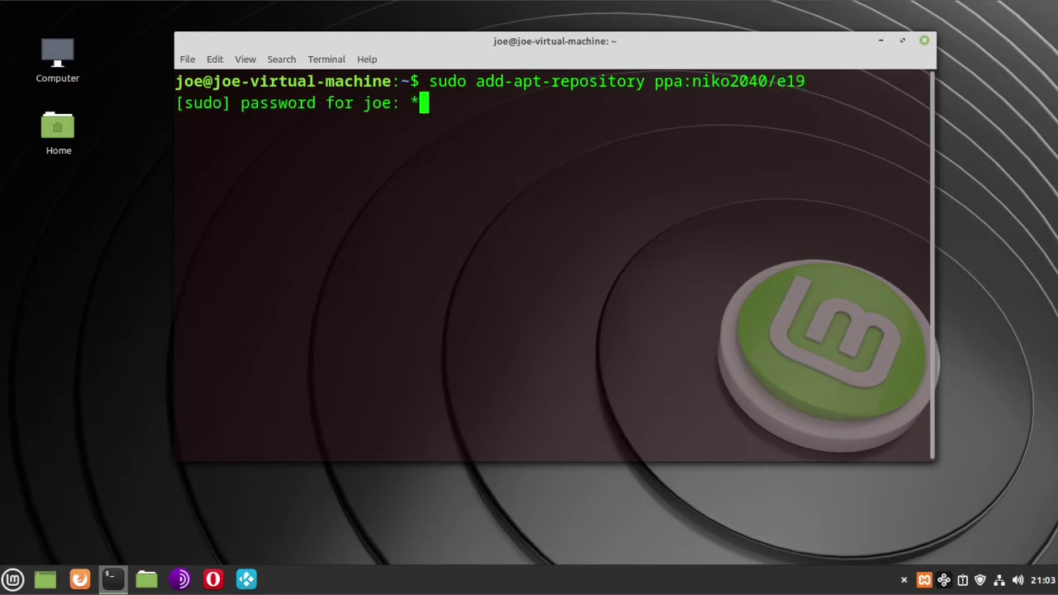
text(*******)
key(Return)
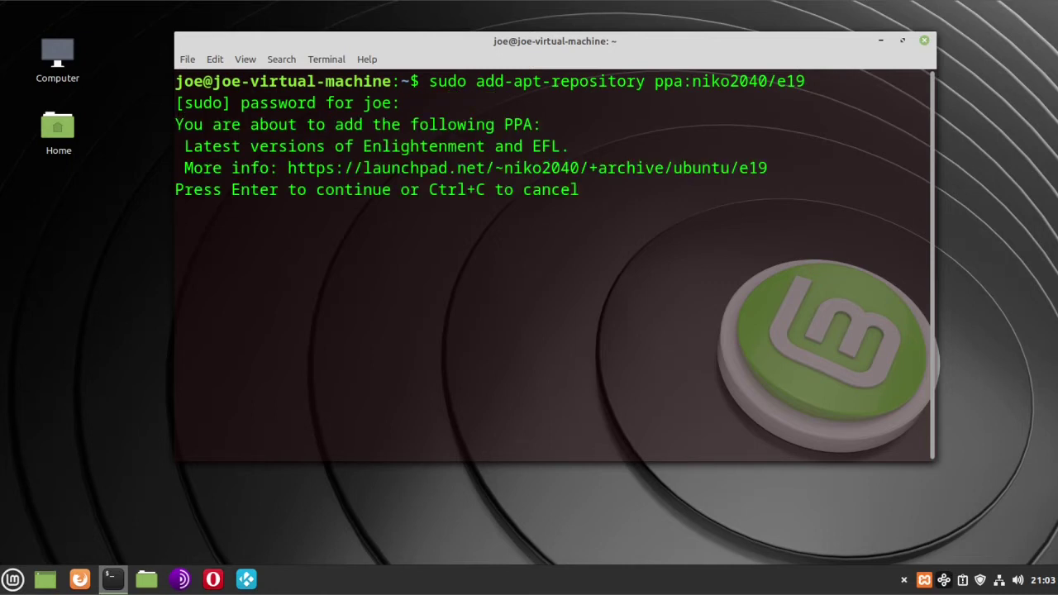
key(Return)
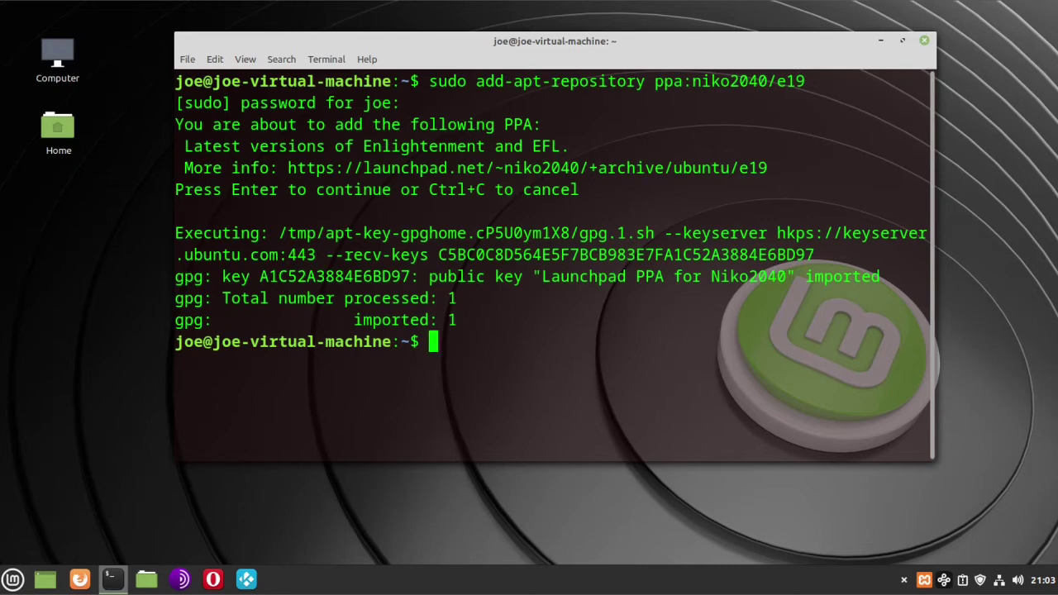
- Update the apt package lists and install the enlightenment package with sudo, accepting the installation and closing the terminal when done
text(sudo apt update)
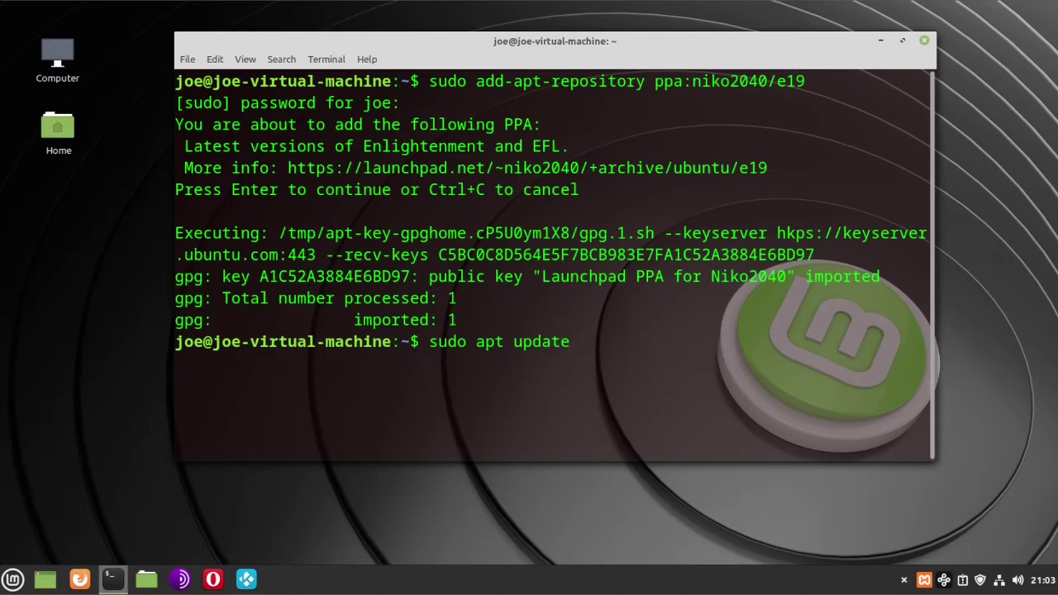
key(Return)
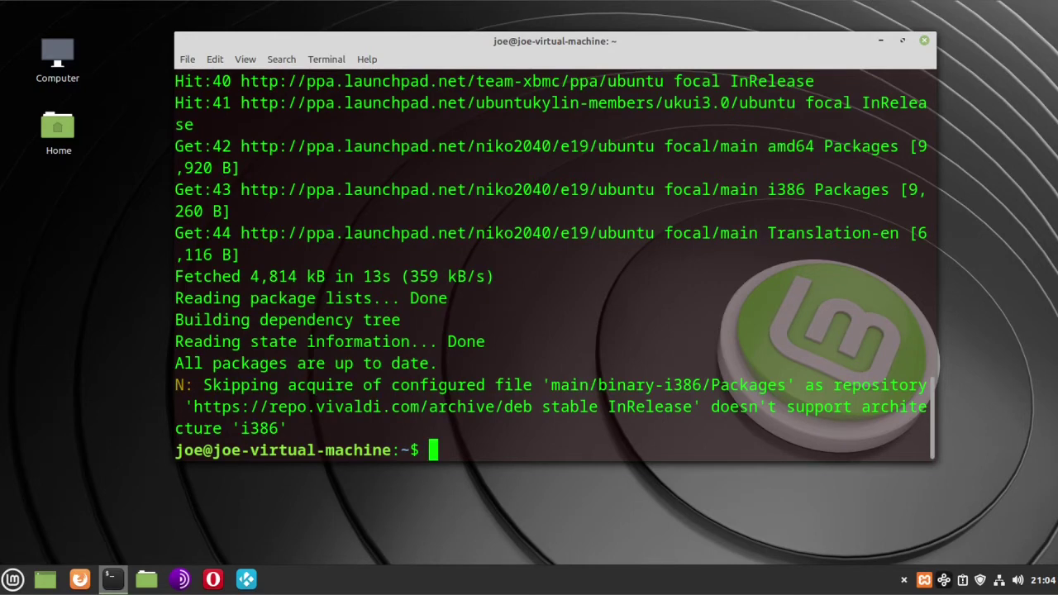
text(sudo a)
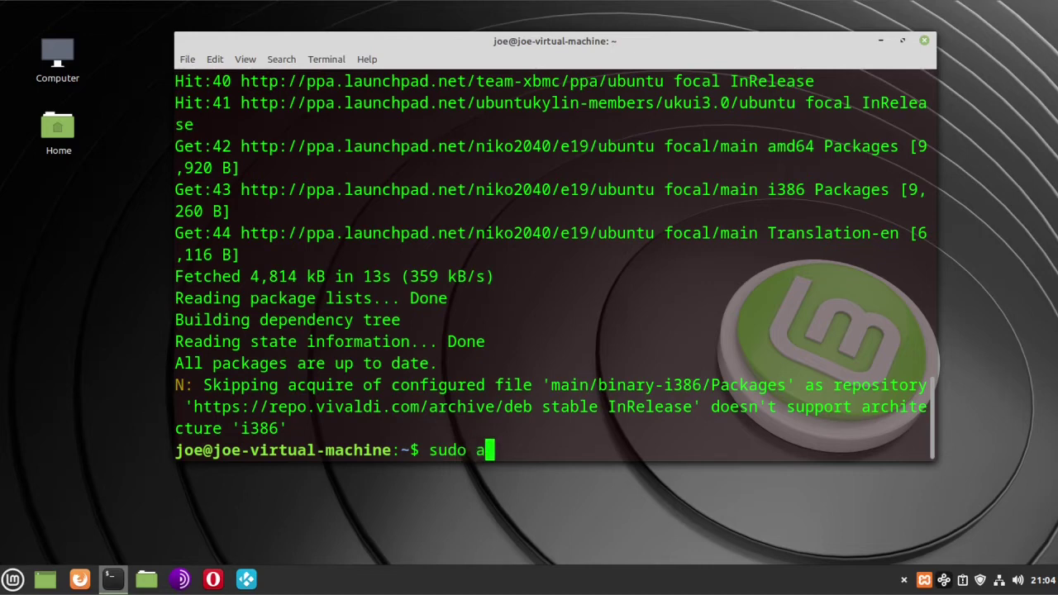
text(pt install)
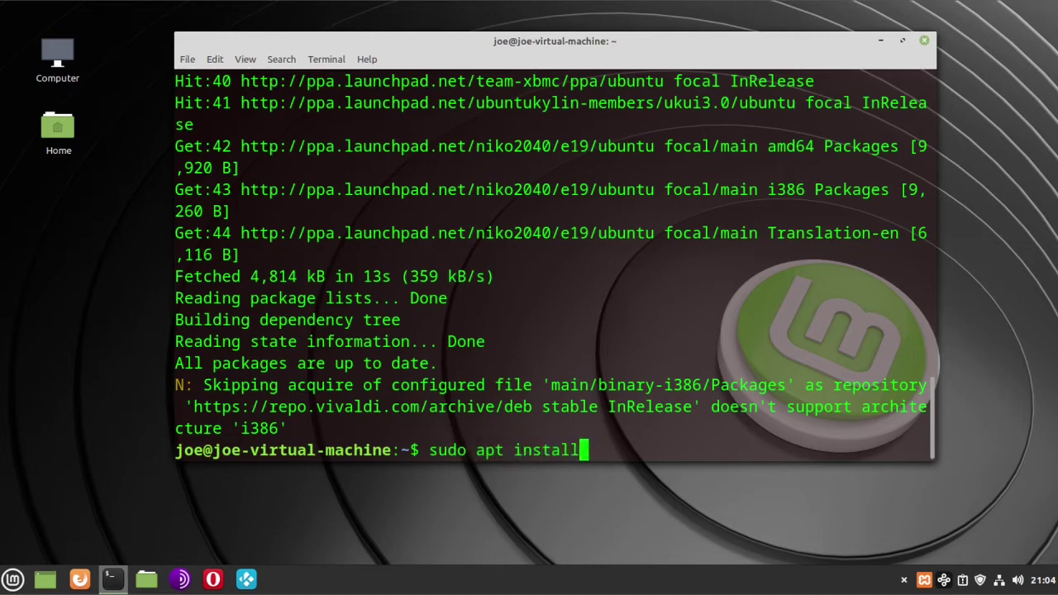
text( enlig)
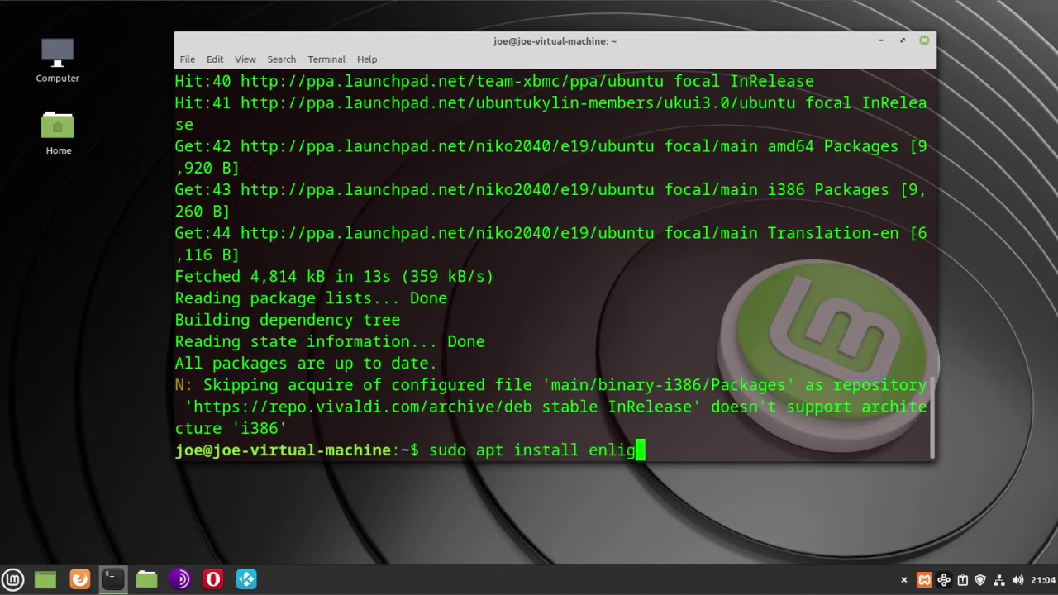
text(htenment)
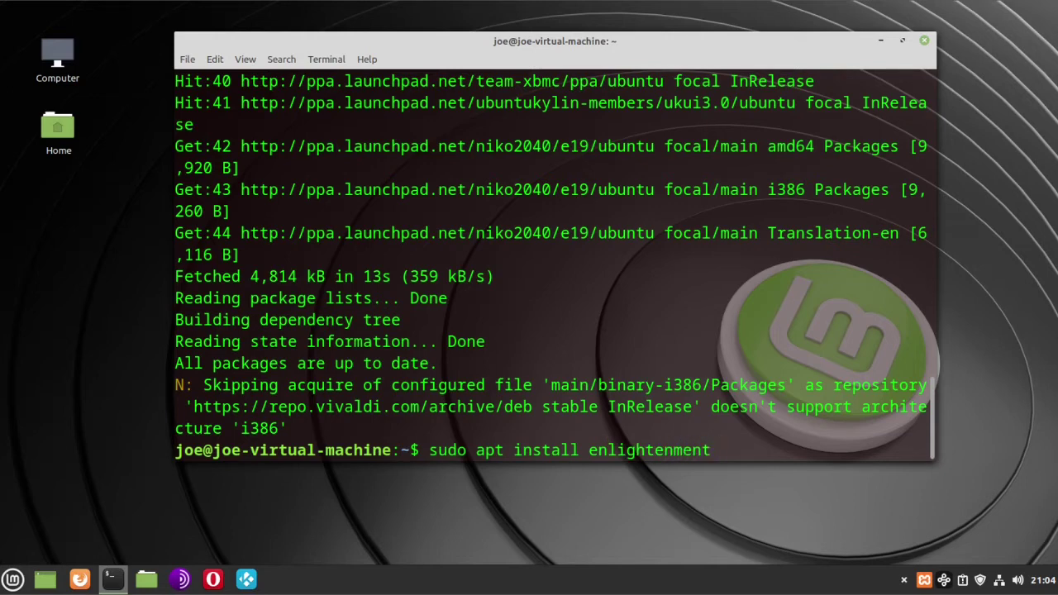
key(Return)
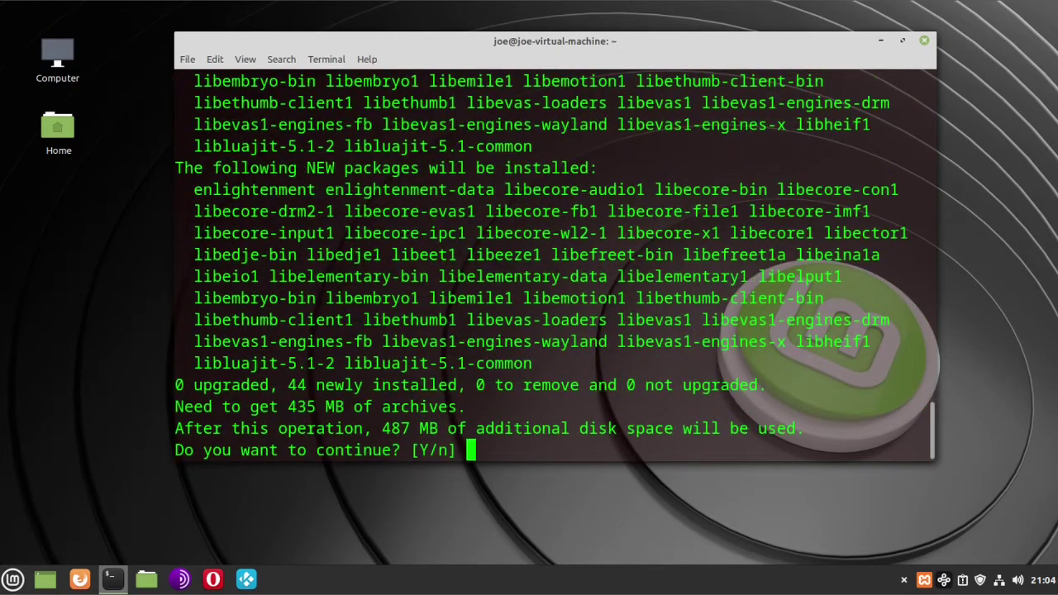
text(y)
key(Return)
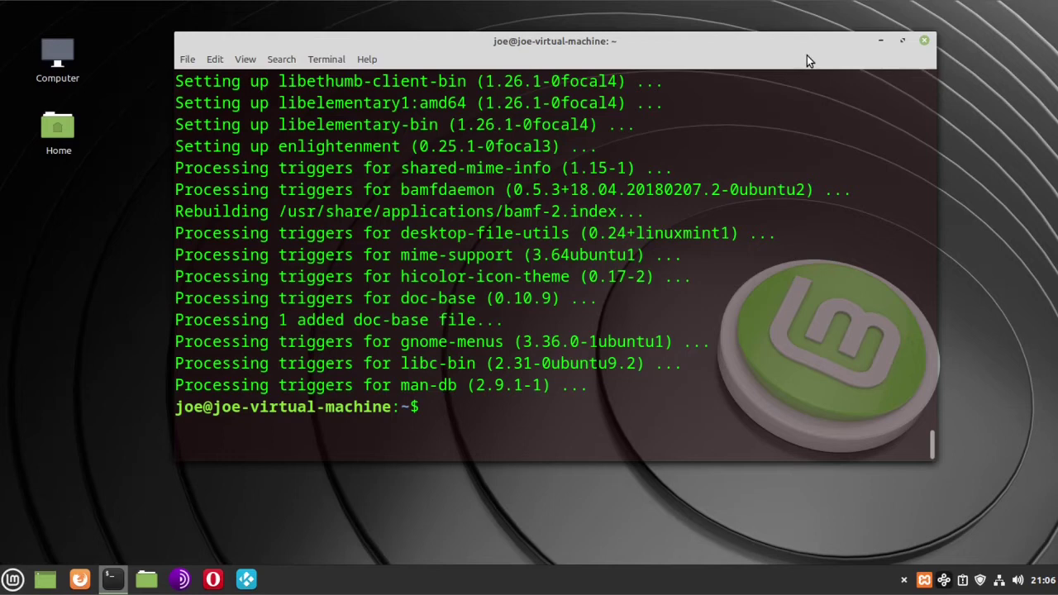
click(926, 43)
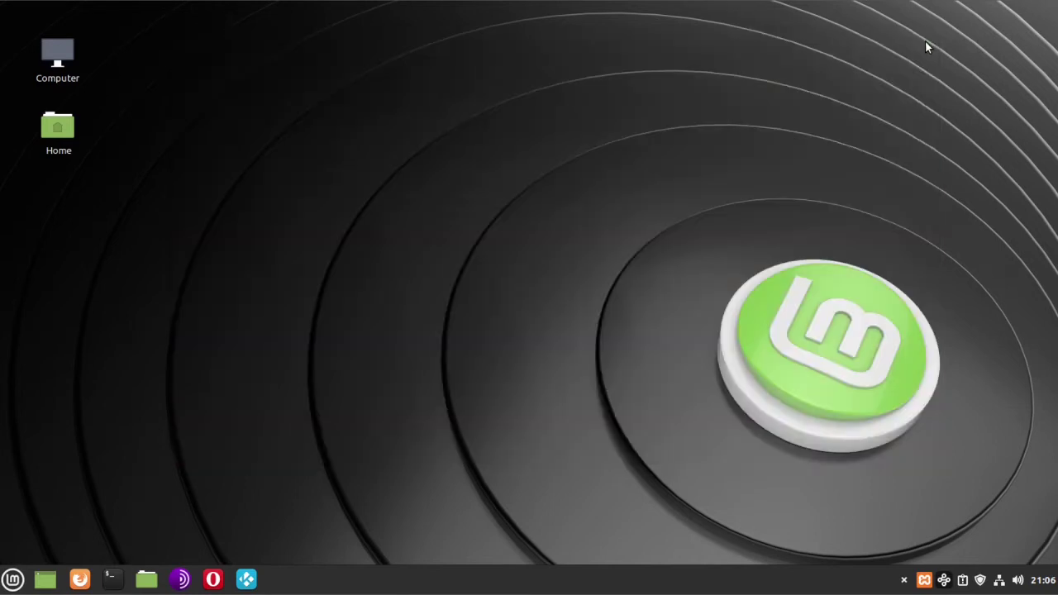
- Log out of the current Cinnamon session to return to the login screen
click(12, 578)
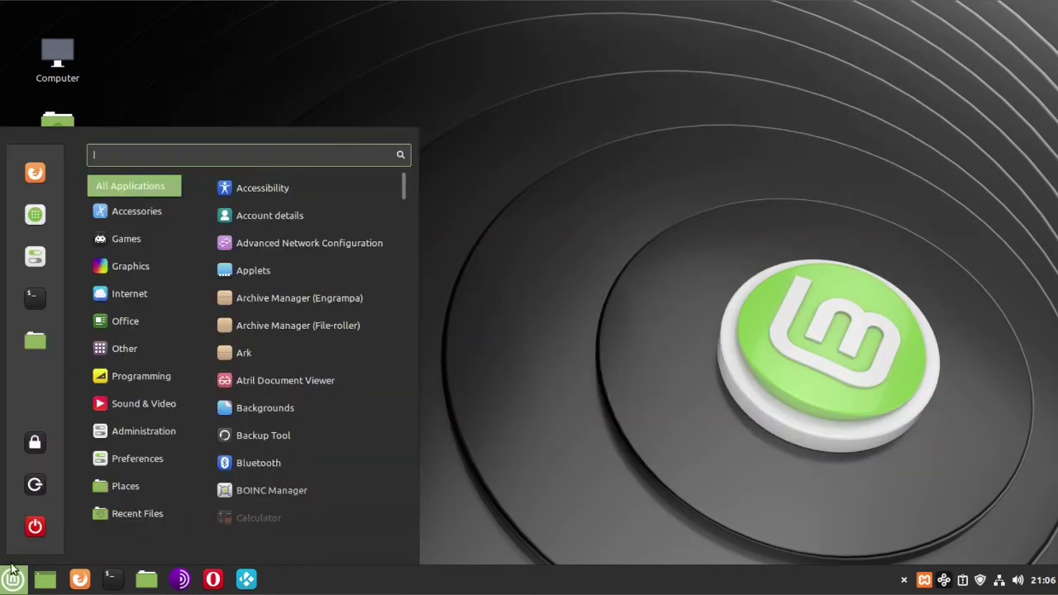
click(33, 489)
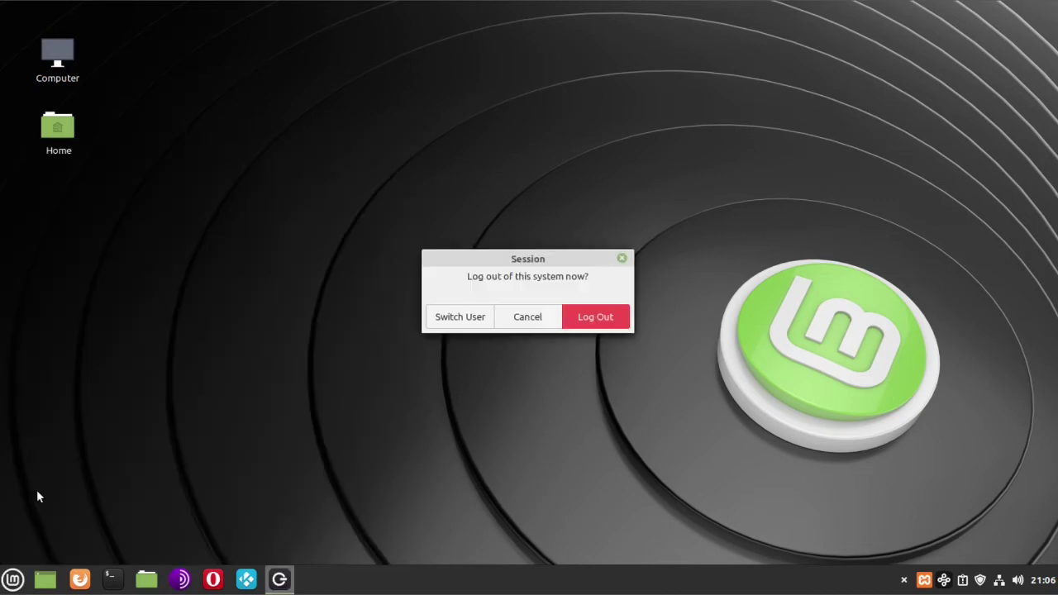
click(595, 317)
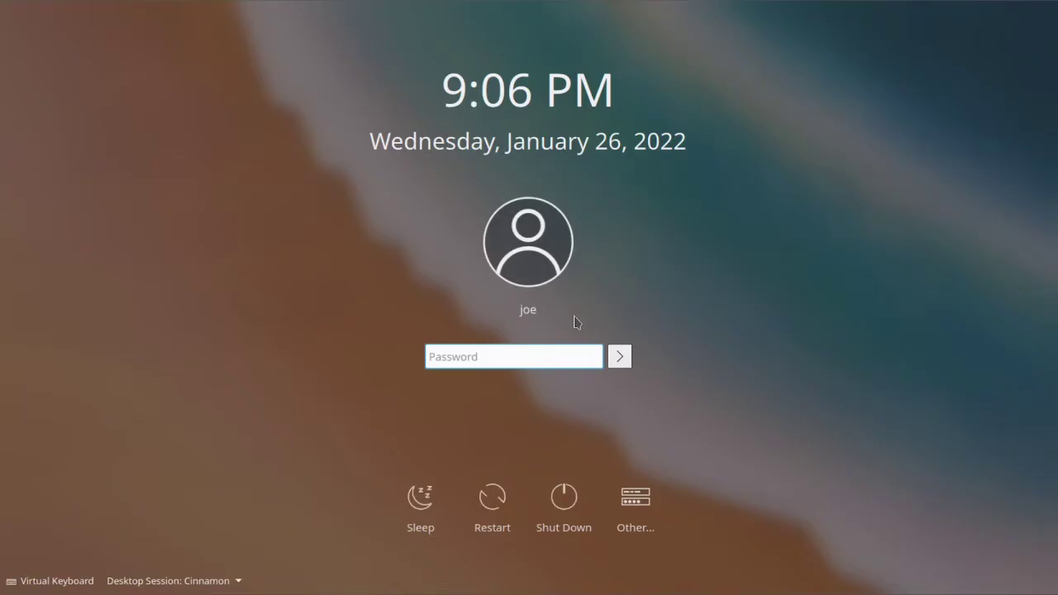
- Select Enlightenment as the desktop session and log in with the account password
click(239, 583)
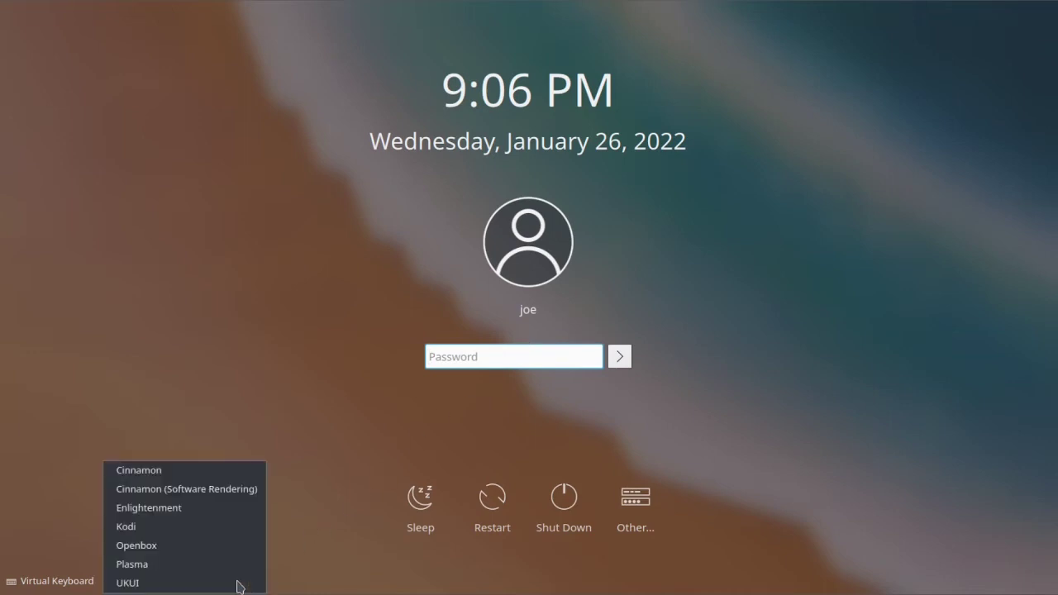
click(191, 509)
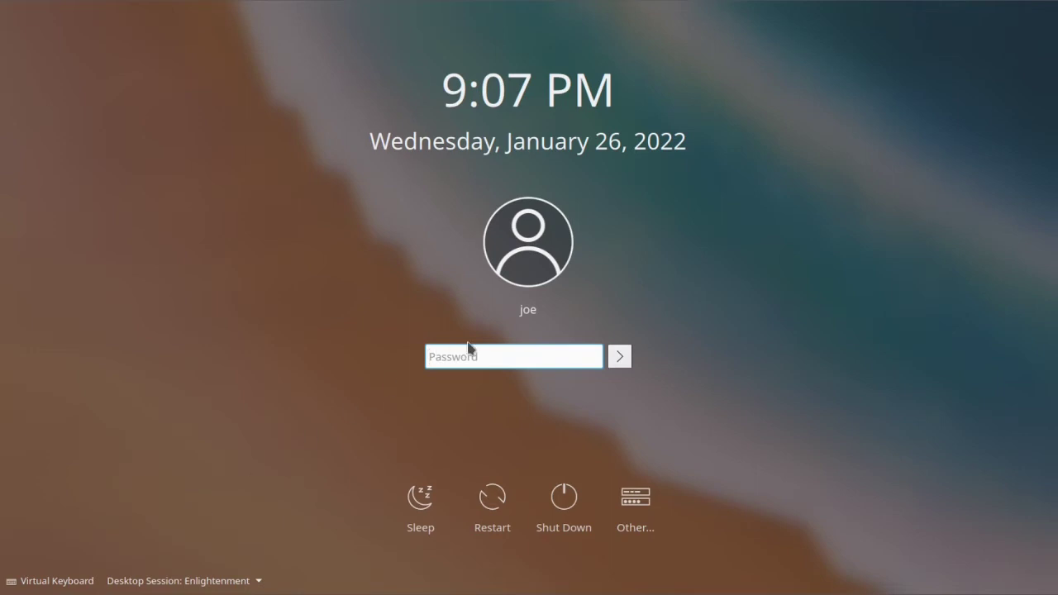
text(*********)
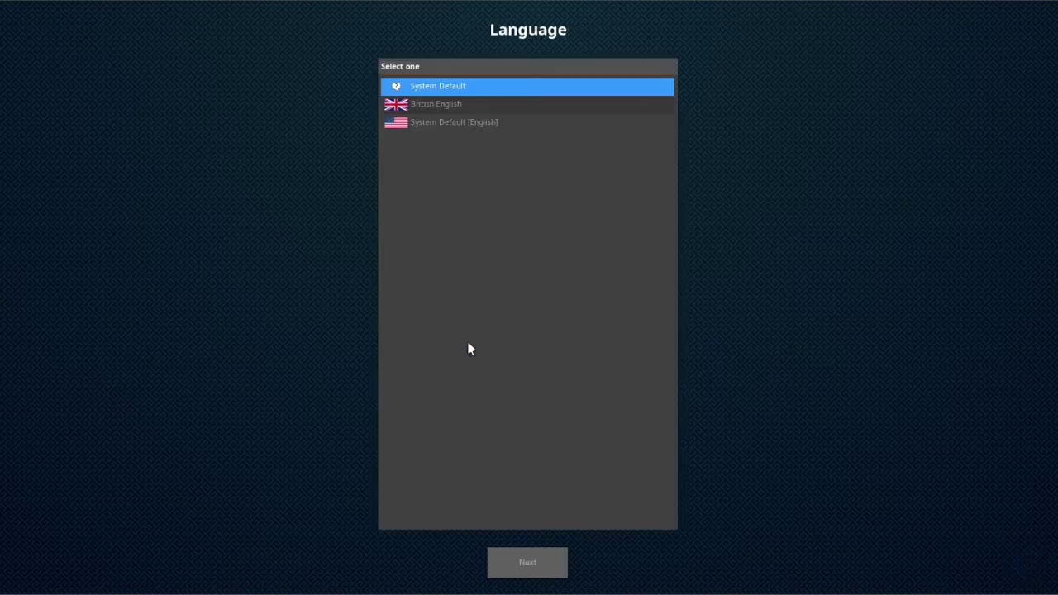
- Set the Enlightenment language to System Default [English] and accept the English (US) keyboard layout
click(463, 124)
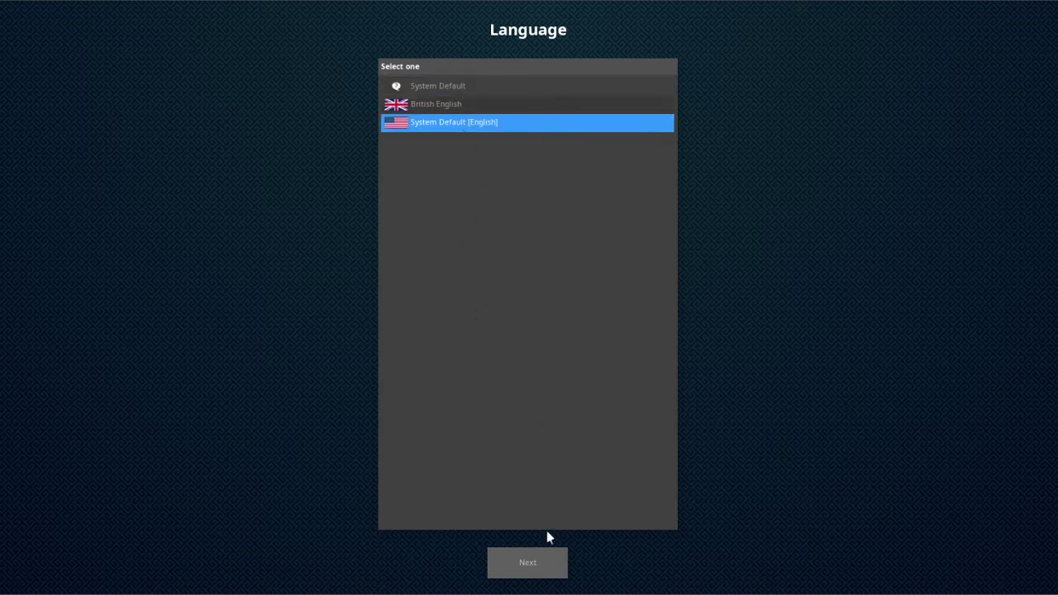
click(526, 563)
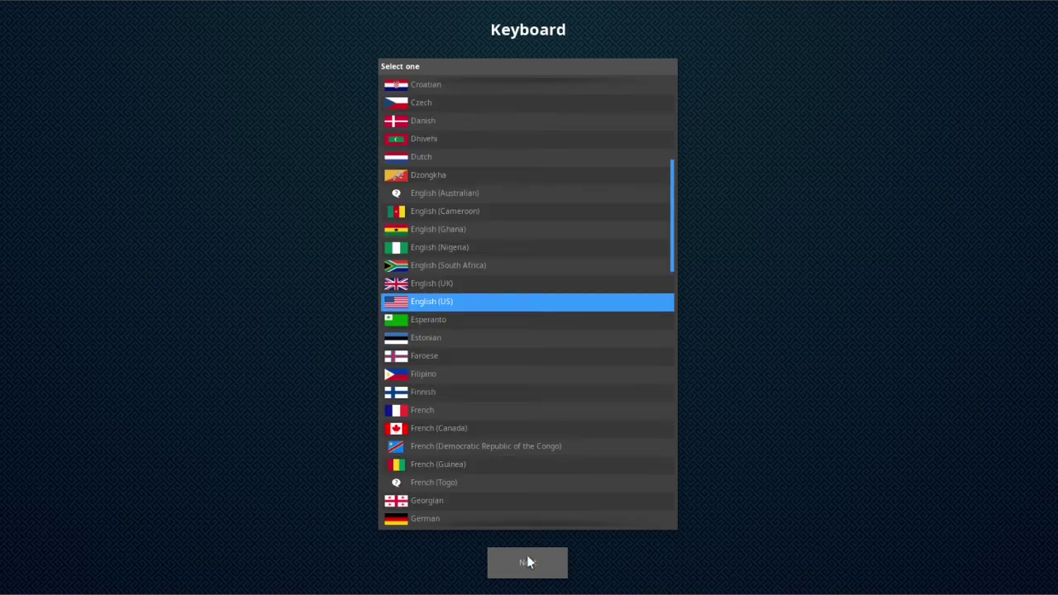
click(526, 563)
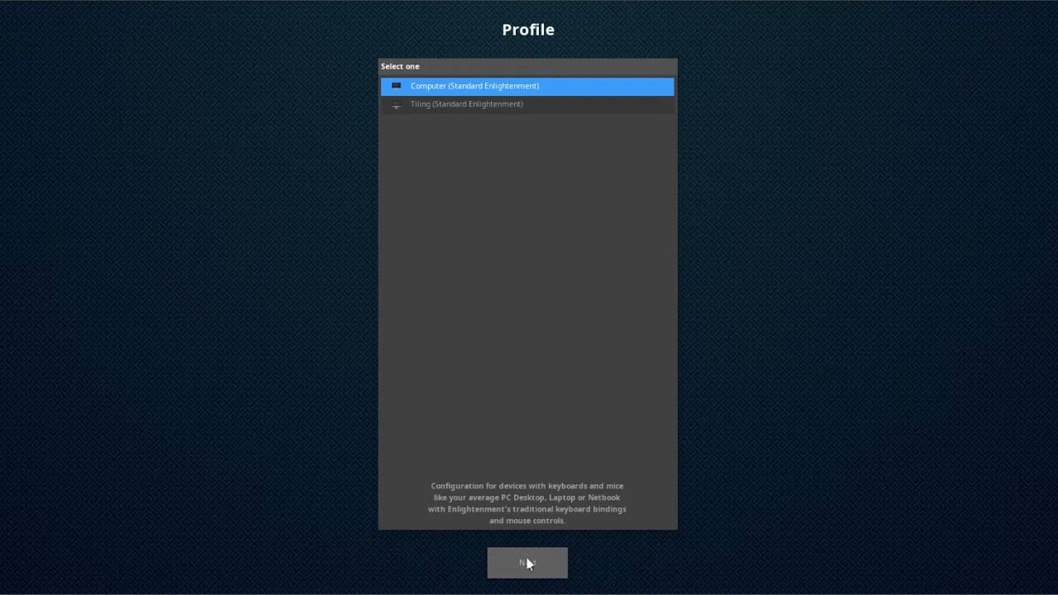
- Accept the Computer (Standard Enlightenment) profile, the 1.0 title size and window focus whenever the mouse enters a window
click(527, 563)
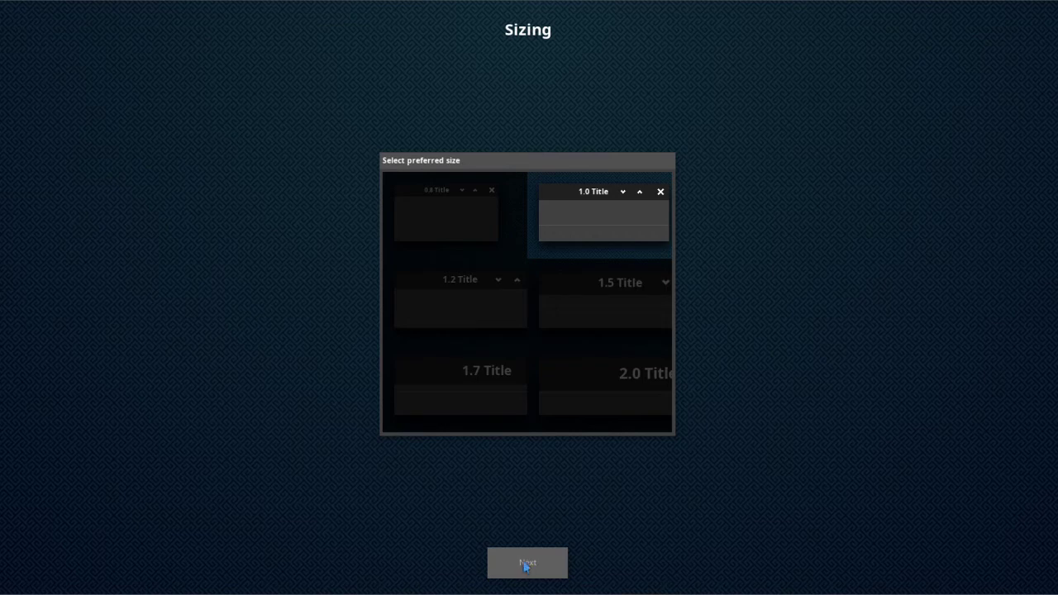
click(524, 565)
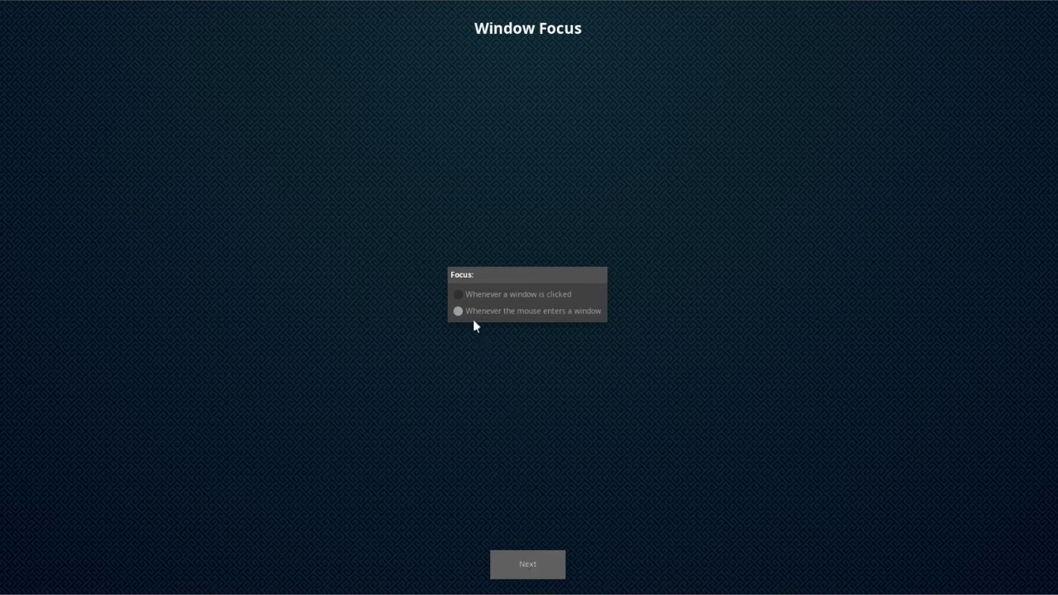
click(527, 571)
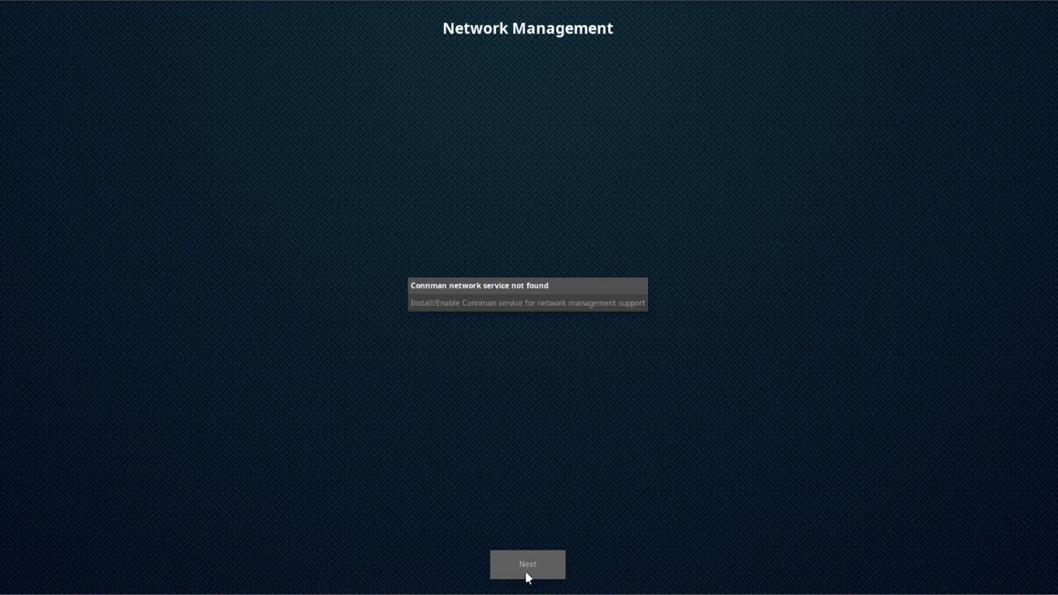
- Continue through the network, Bluetooth, compositing and updates pages, leaving both compositing options off and update checking enabled
click(528, 570)
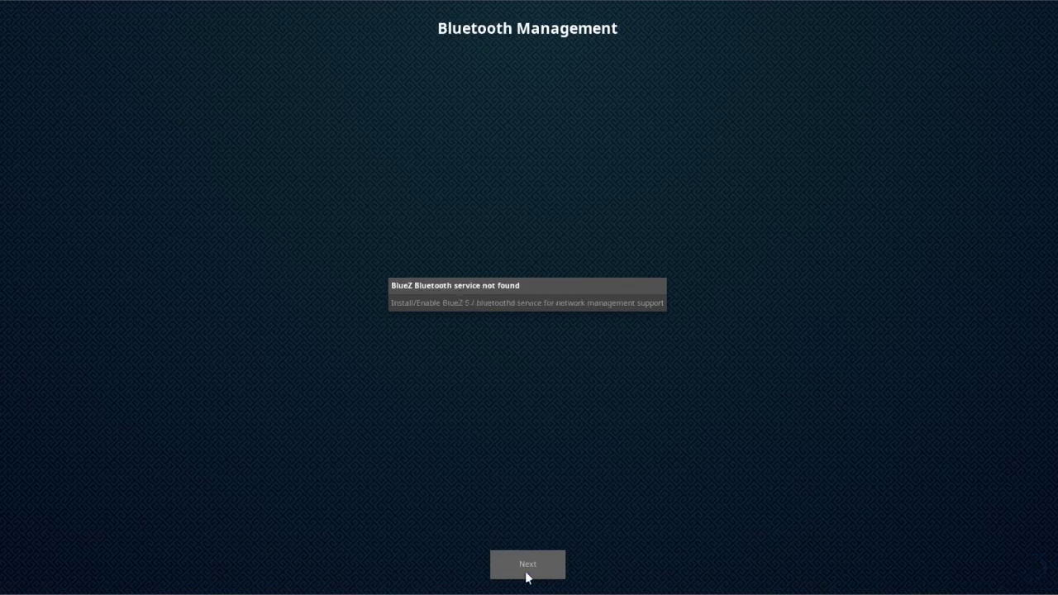
click(528, 571)
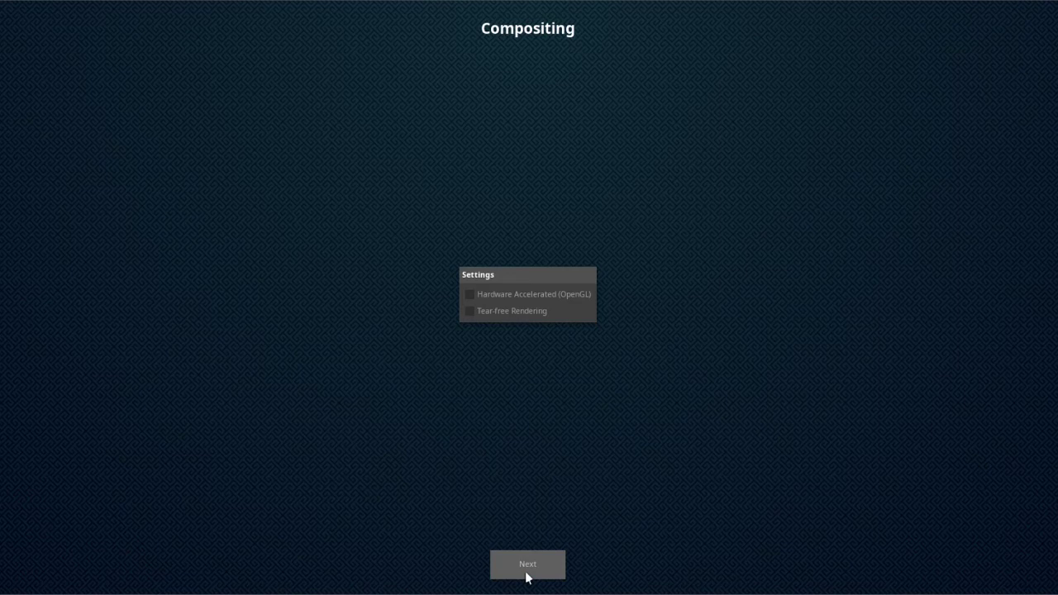
click(527, 570)
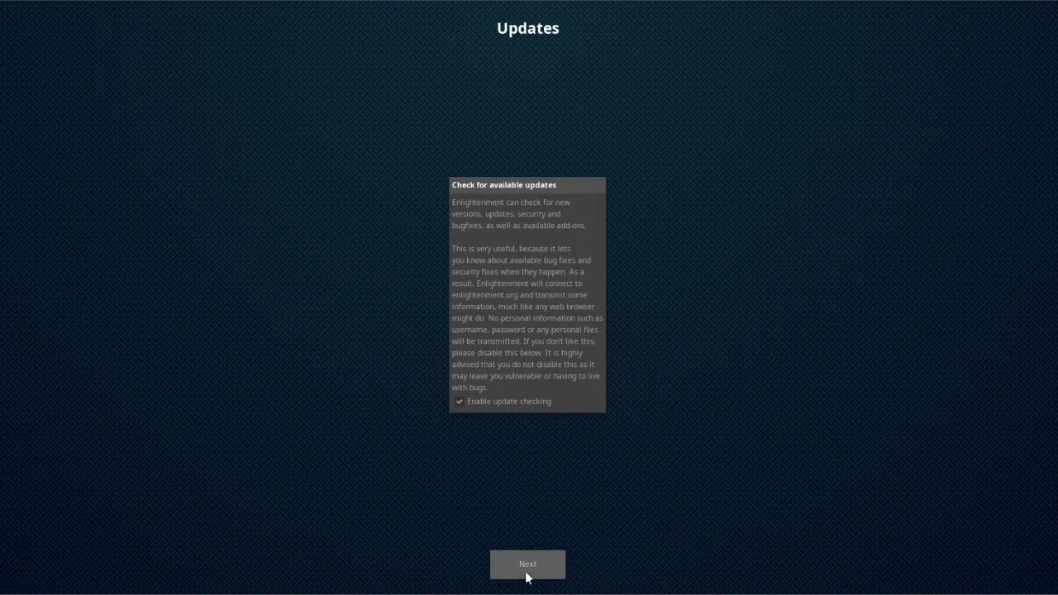
click(528, 570)
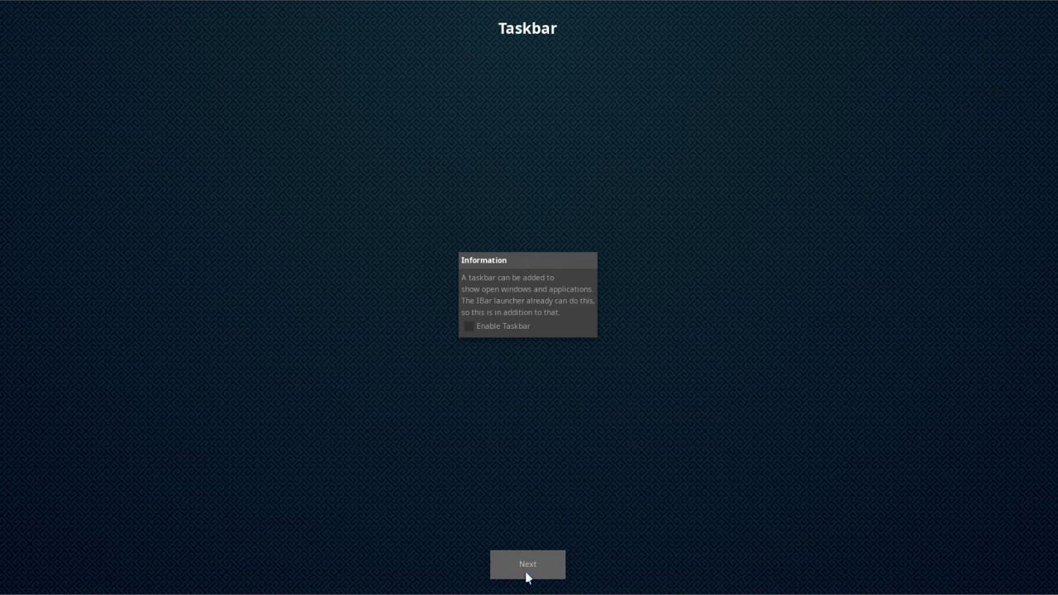
- Enable the additional taskbar for open windows and applications in the setup wizard
click(470, 328)
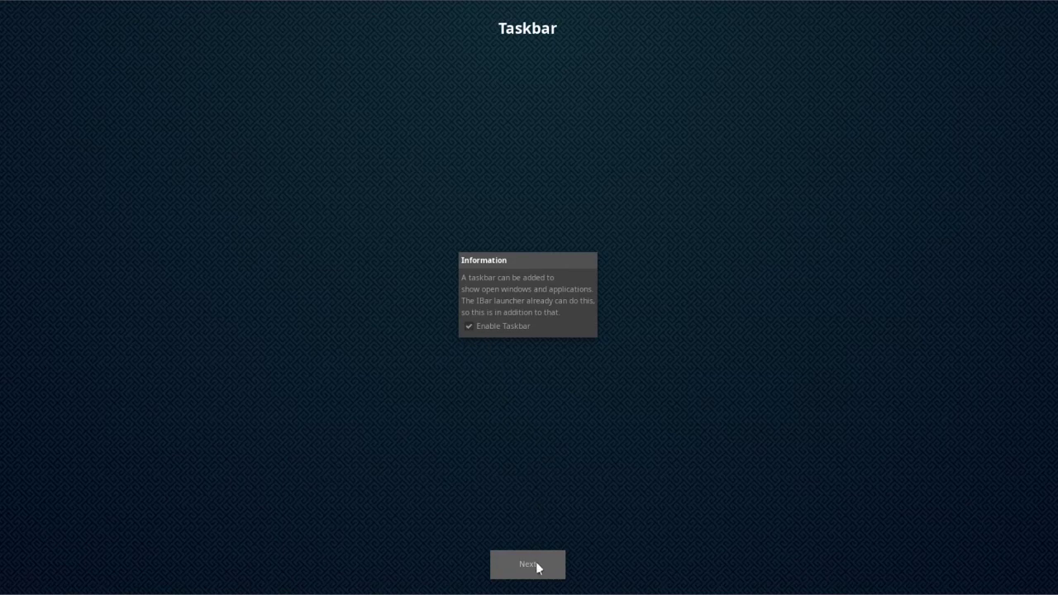